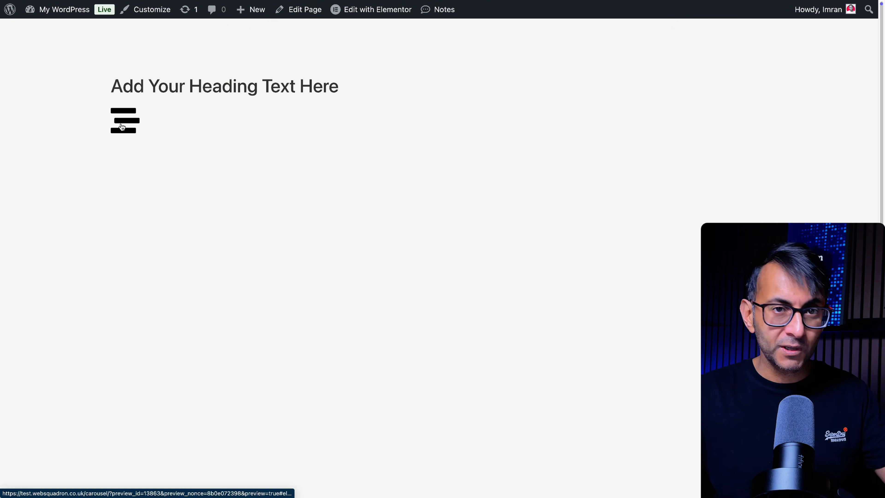
Test the menu icon on the page preview by opening and dismissing the off-canvas popup twice
left_click(122, 126)
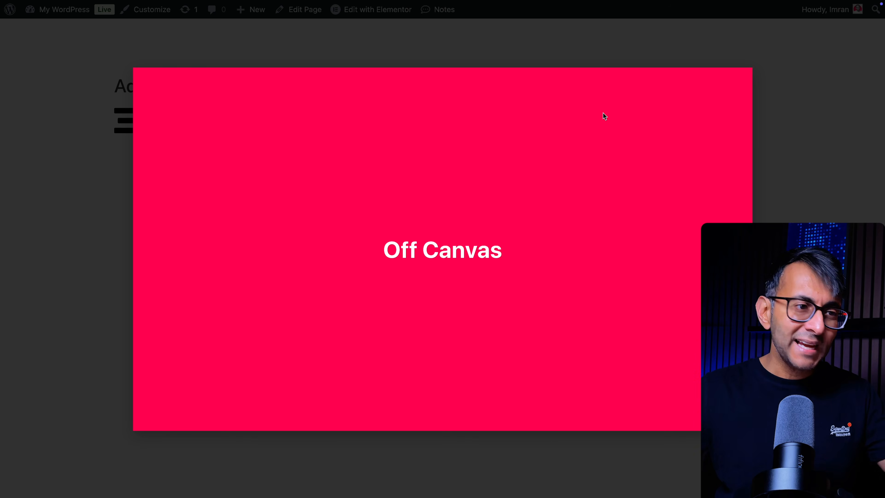
left_click(823, 174)
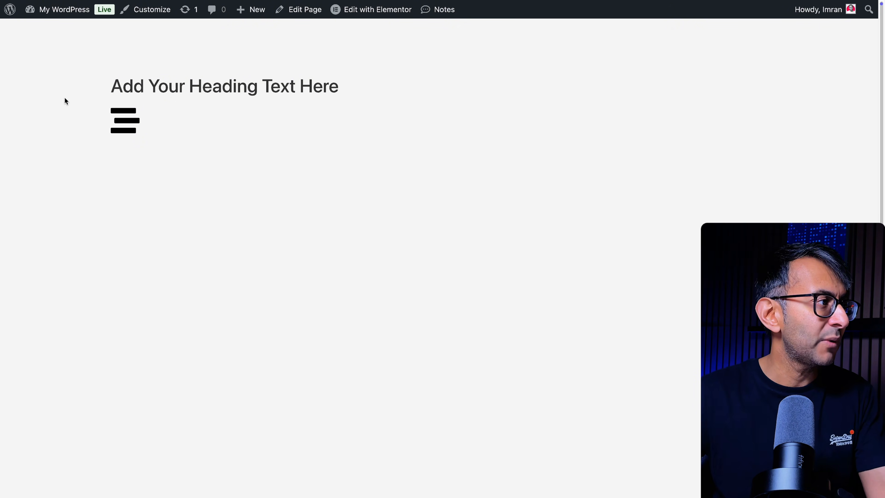
left_click(120, 124)
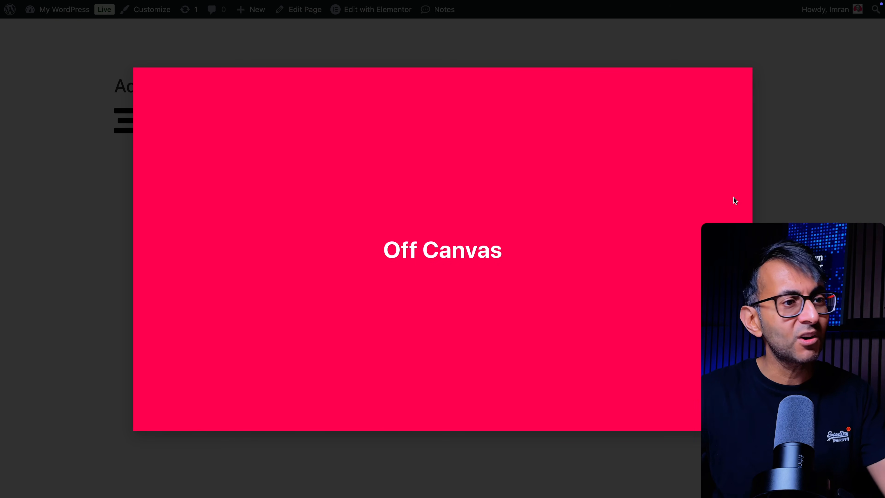
left_click(841, 200)
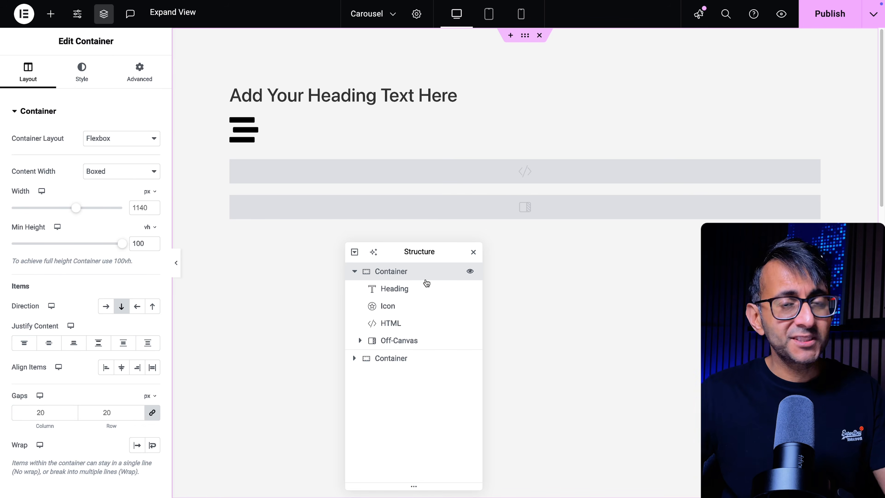
Replace the Icon widget's link with a fresh Off-Canvas dynamic tag
left_click(413, 289)
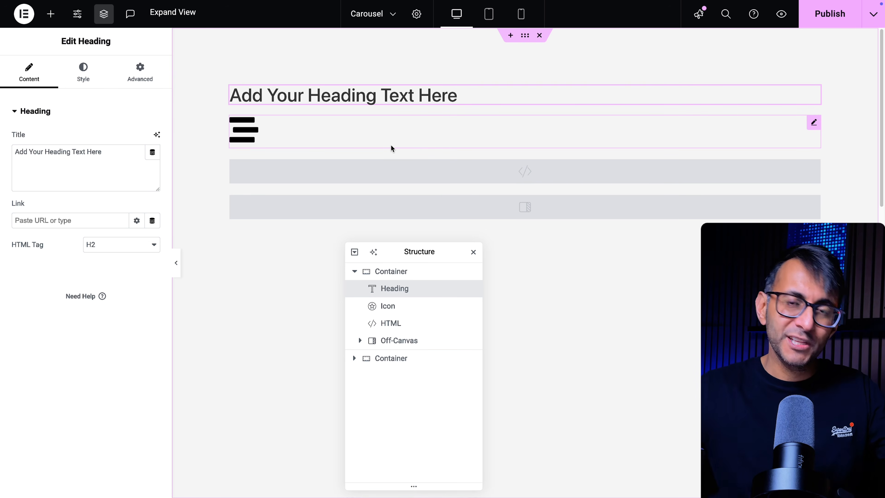
left_click(398, 307)
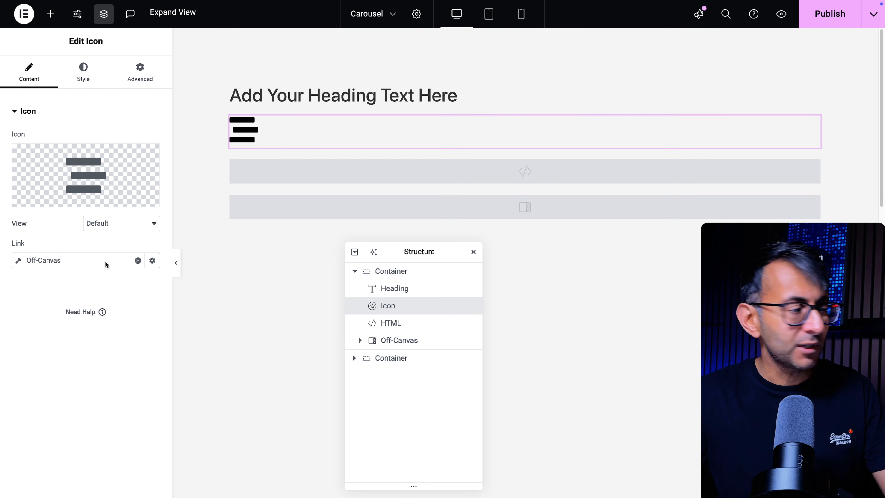
left_click(137, 261)
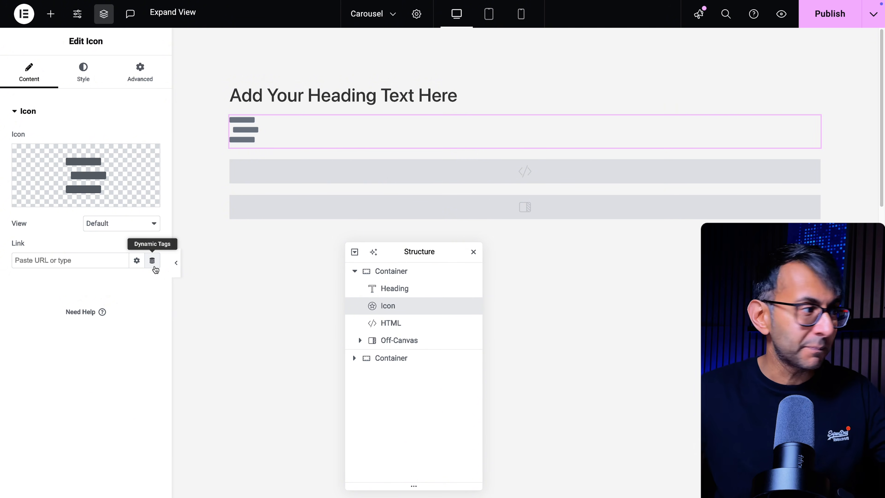
left_click(153, 261)
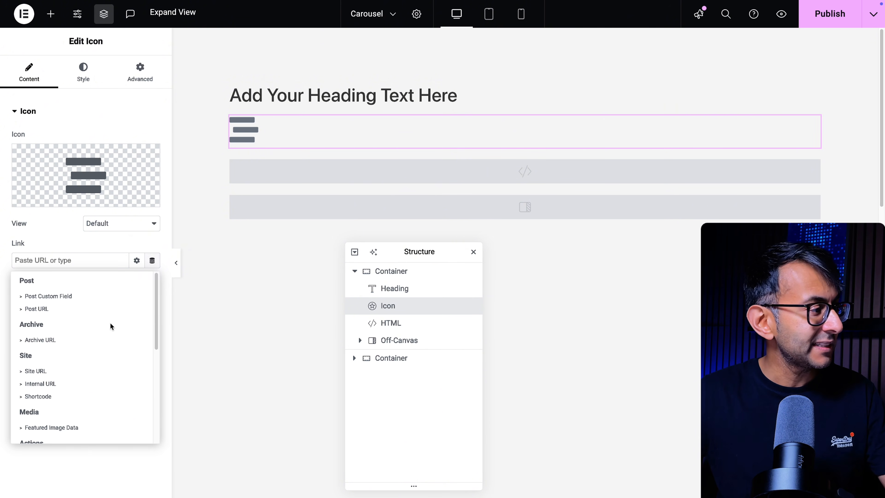
scroll(63, 374, "down", 3)
left_click(64, 362)
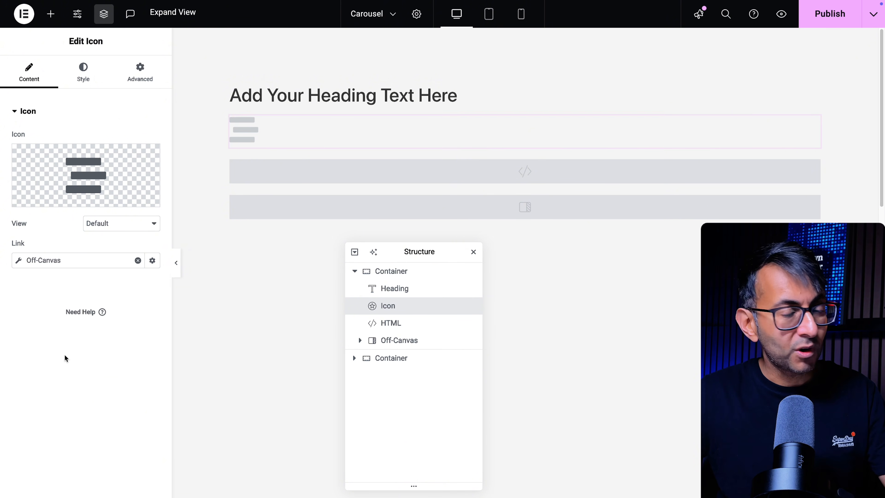
Configure the icon's Off-Canvas link with the Open Off-Canvas action and Launch001 as the target widget
left_click(19, 262)
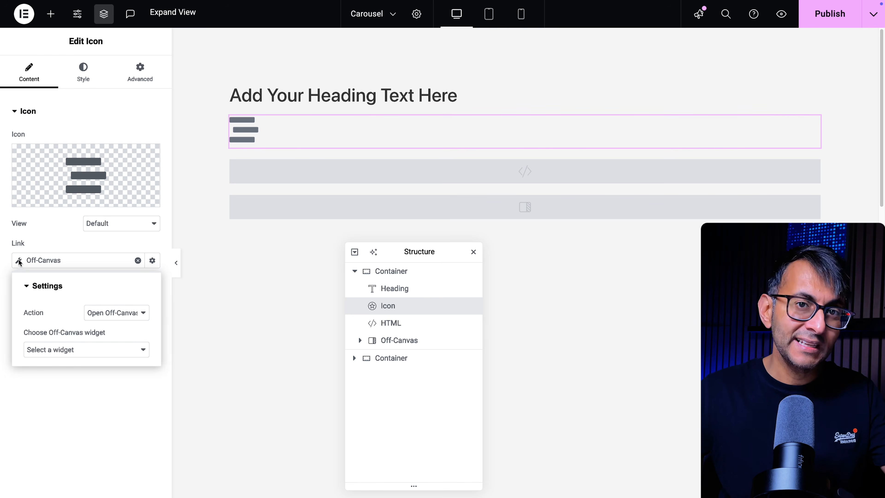
left_click(122, 312)
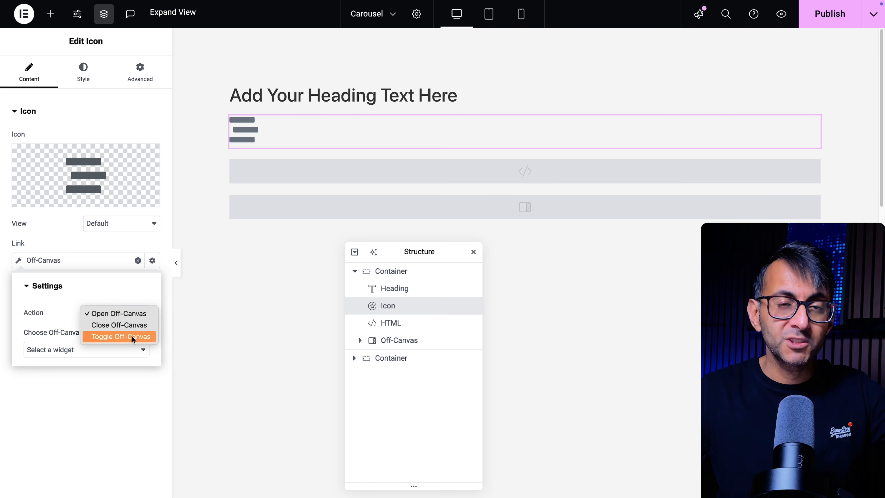
left_click(129, 313)
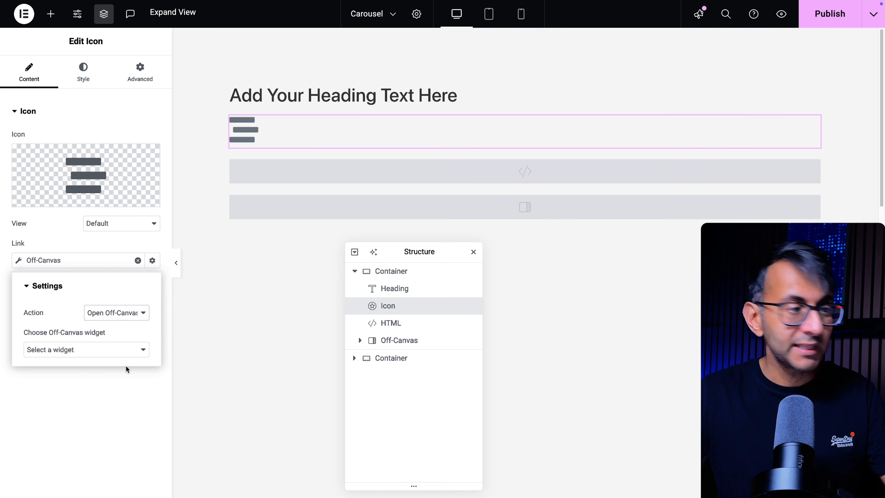
left_click(121, 349)
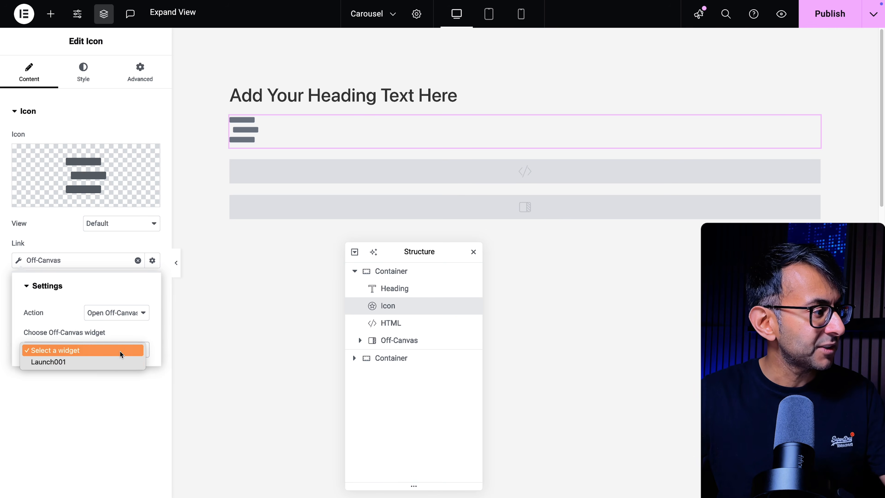
left_click(90, 363)
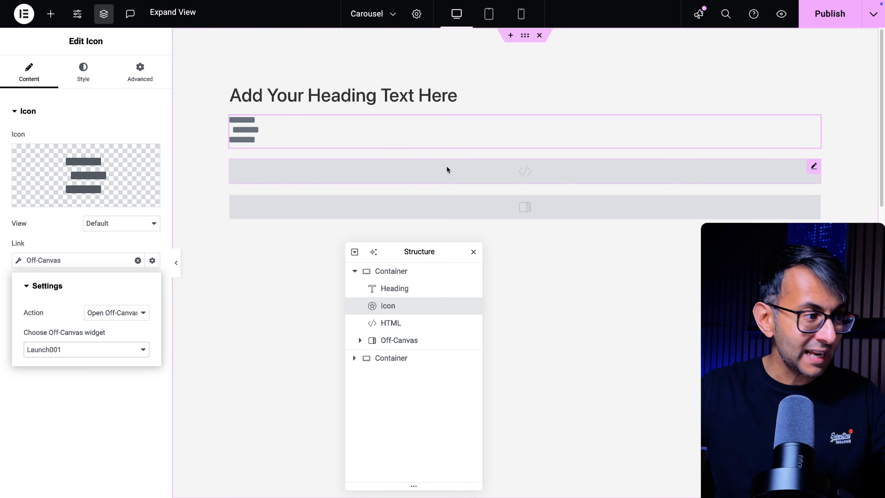
Try the end and start horizontal positions and the top vertical position on the Off-Canvas widget, returning both settings to center
left_click(418, 340)
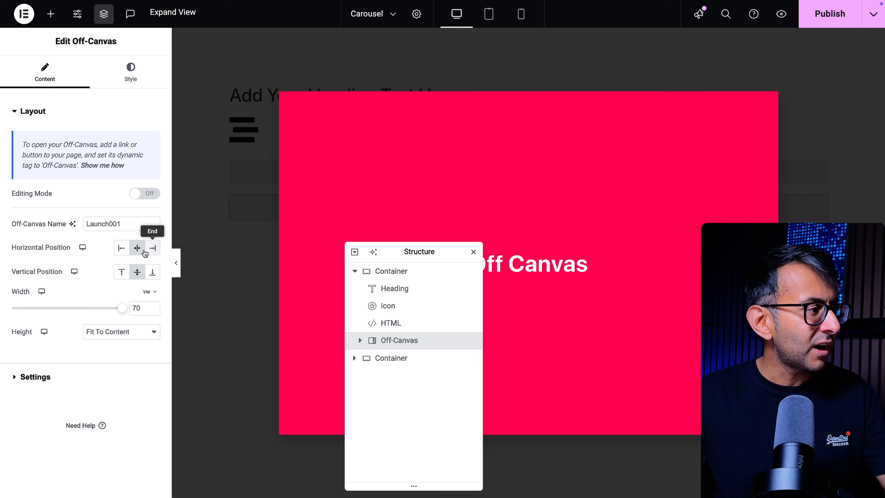
left_click(153, 248)
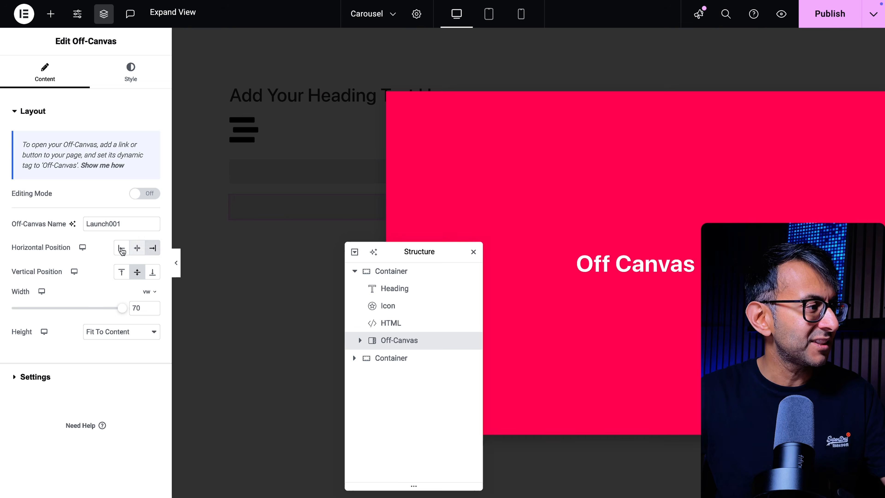
left_click(121, 248)
left_click(137, 248)
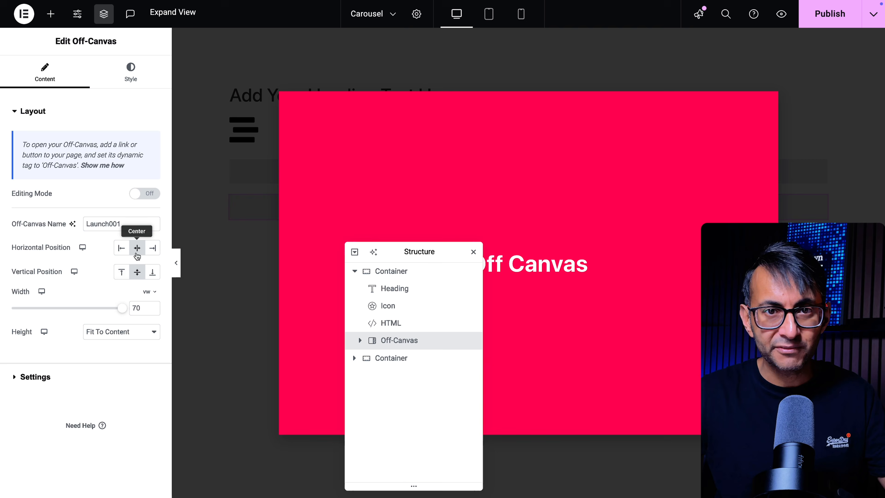
left_click(122, 273)
left_click(137, 272)
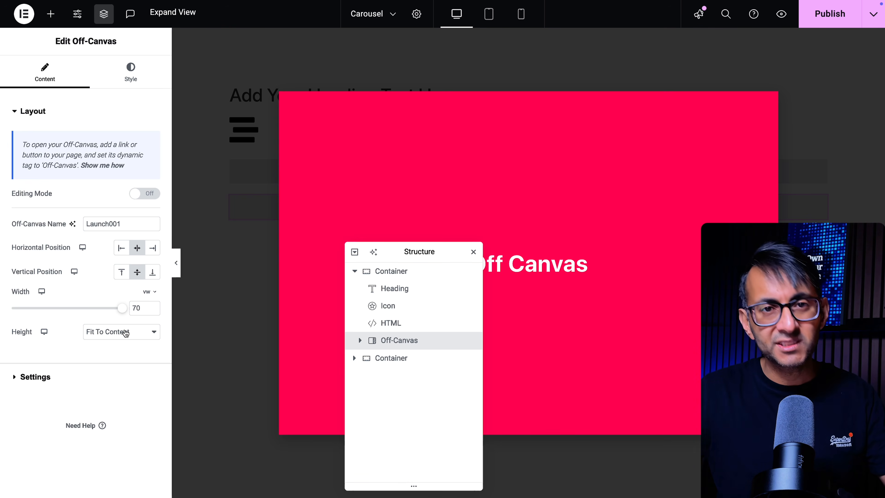
Examine the Off-Canvas widget's animation and interaction settings, plus the layout, advanced and custom CSS options of its inner container
left_click(110, 372)
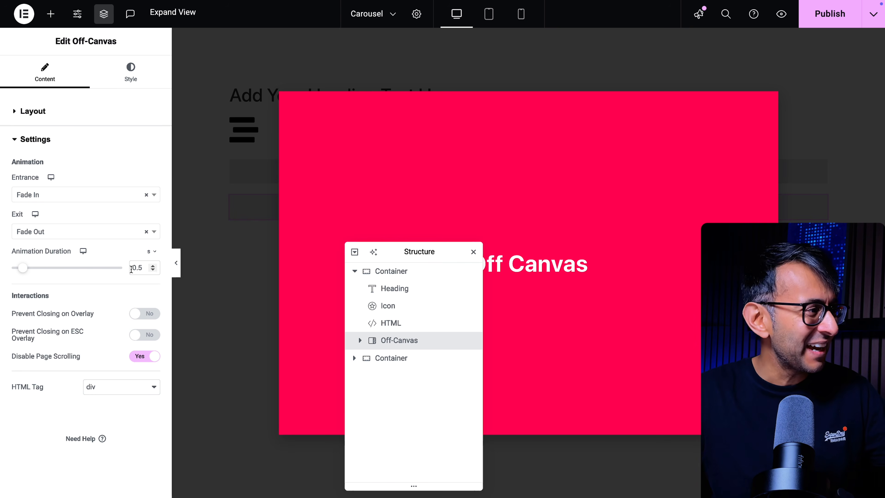
left_click(38, 108)
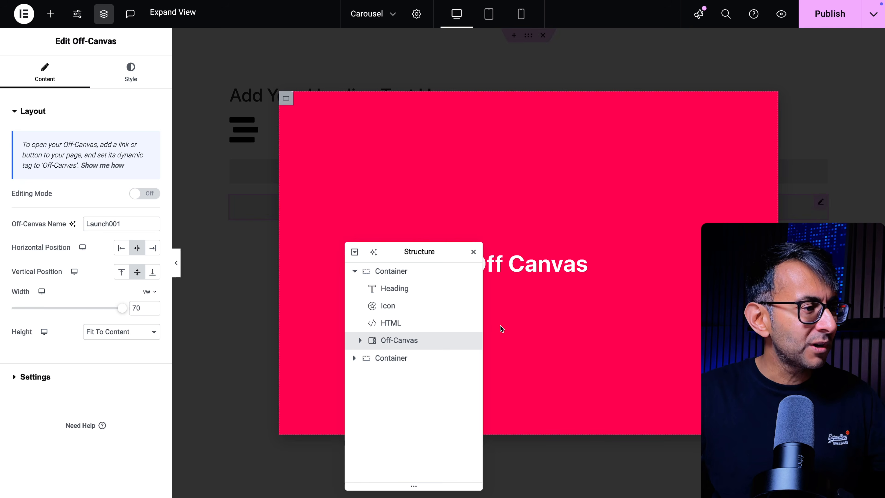
left_click(361, 340)
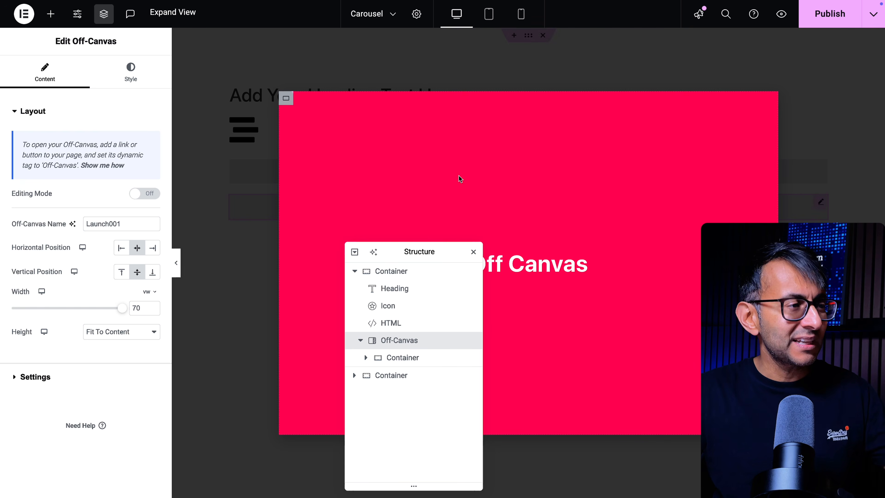
left_click_drag(418, 252, 360, 163)
left_click(357, 269)
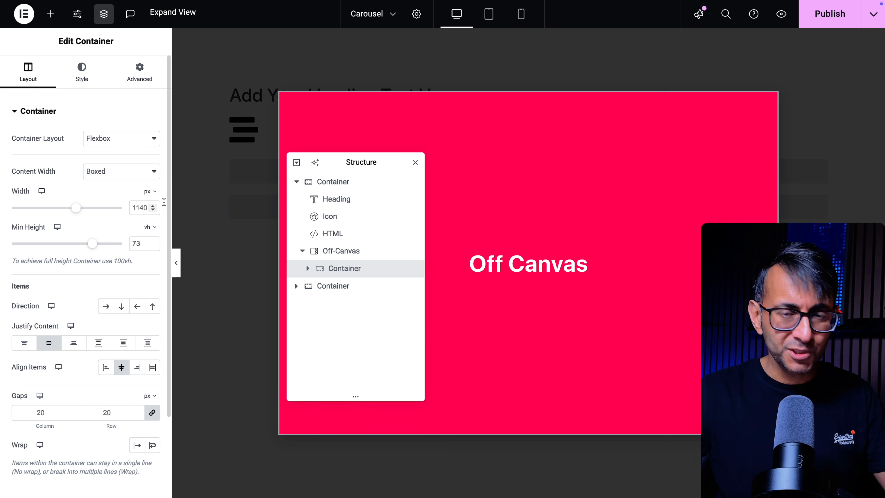
left_click(139, 79)
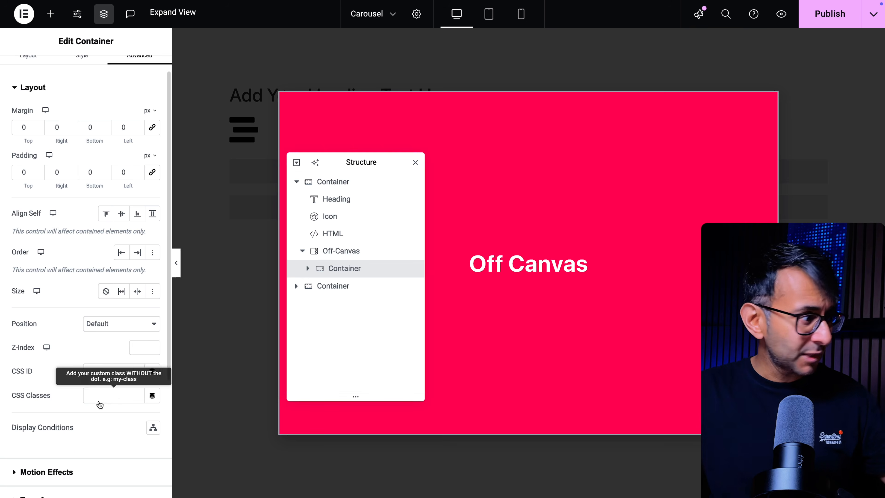
scroll(104, 405, "down", 5)
left_click(98, 415)
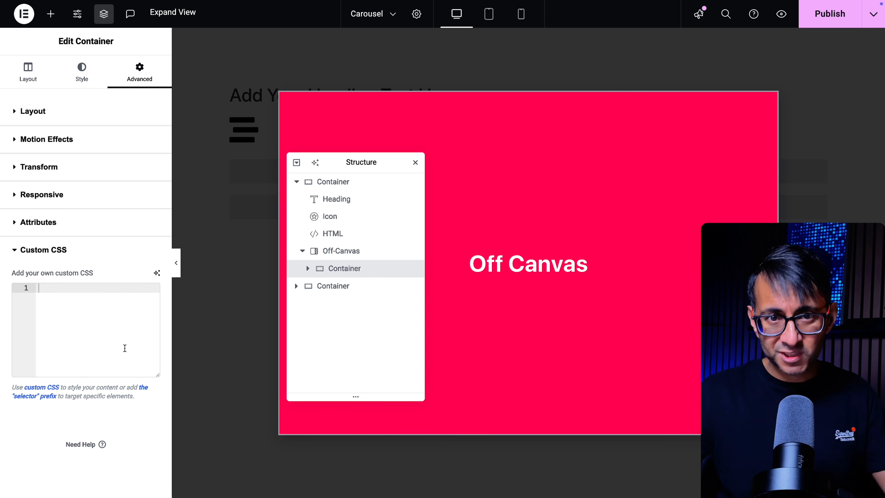
Review the Off-Canvas widget's background style options and hide its popup from the editing canvas
left_click(341, 251)
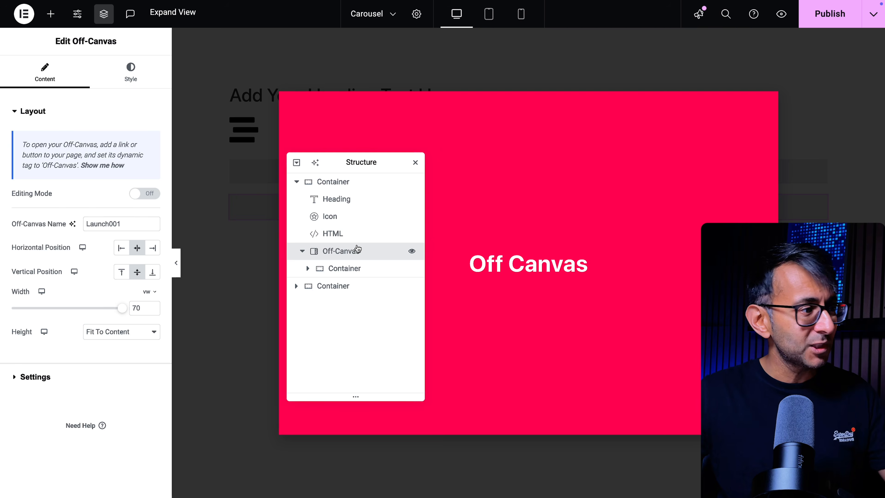
left_click(131, 74)
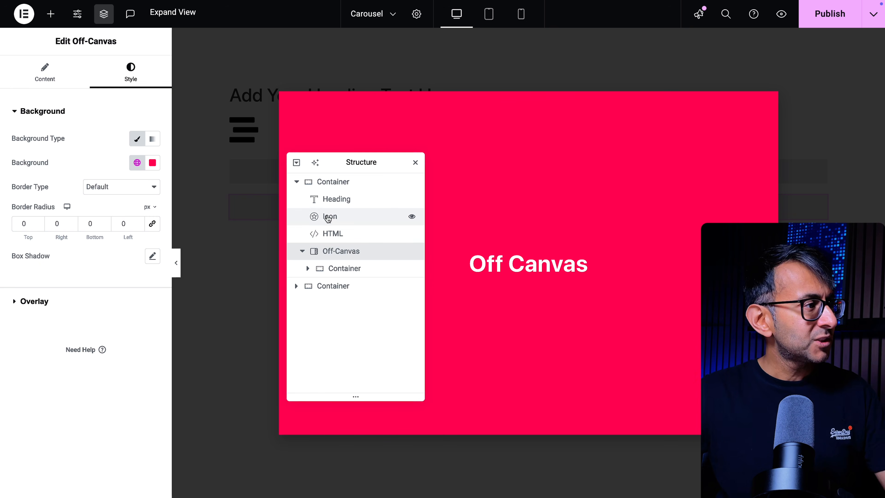
left_click(41, 80)
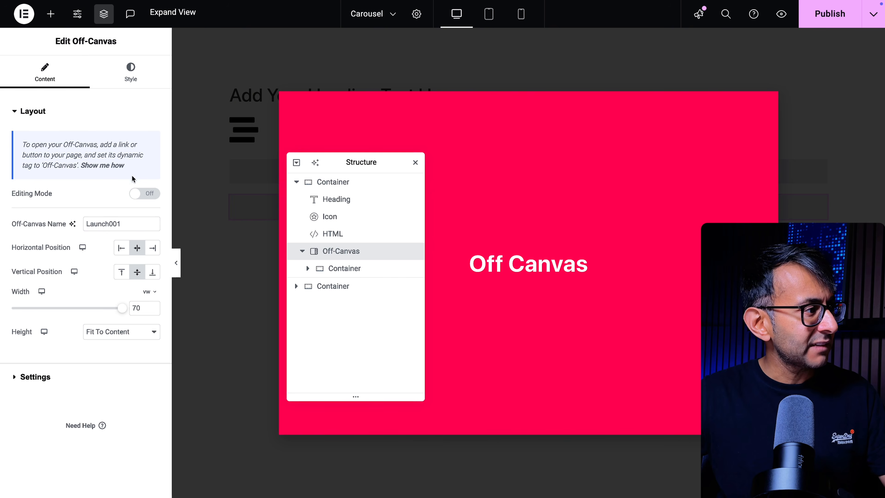
left_click(146, 195)
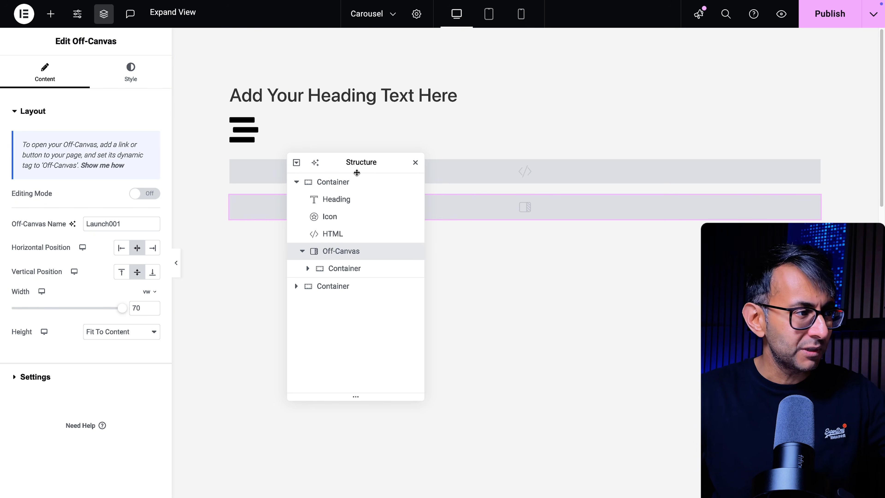
Open the HTML widget's script and widen the settings area so the code is readable
left_click_drag(360, 168, 467, 195)
left_click(462, 267)
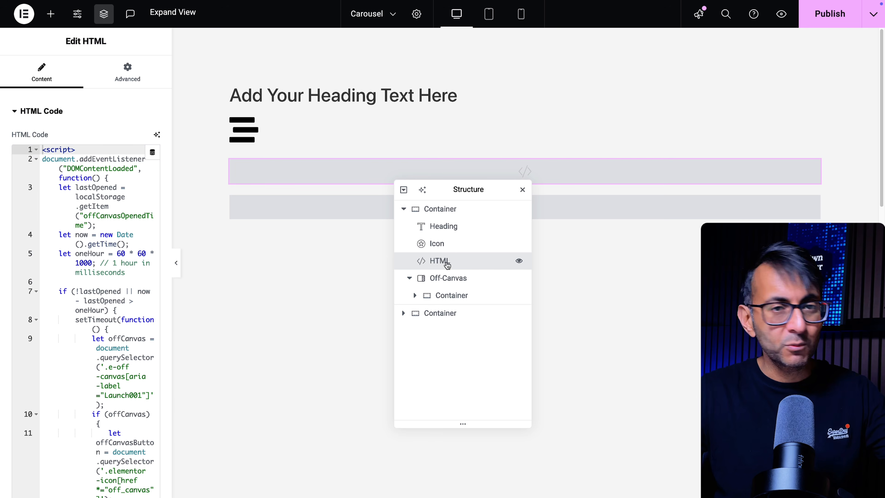
left_click_drag(167, 235, 331, 255)
left_click(294, 322)
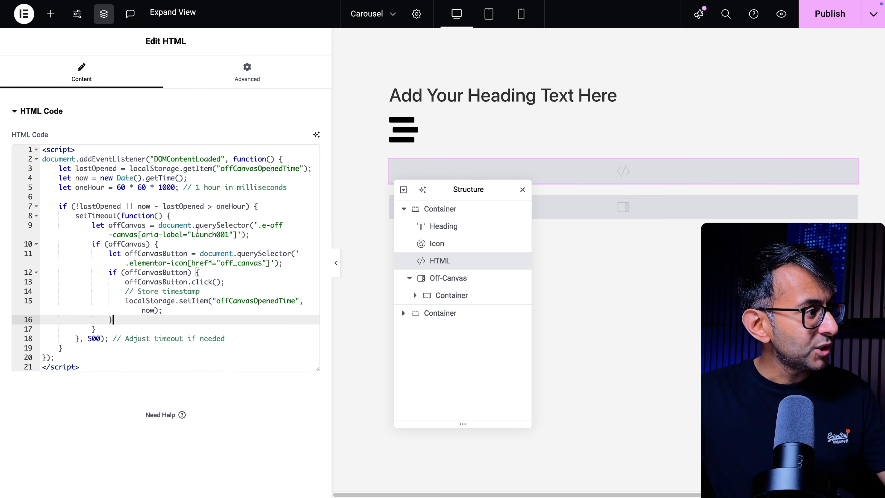
Examine the script's Launch001 aria-label, the last-opened condition and the oneHour interval definition
left_click_drag(229, 235, 192, 236)
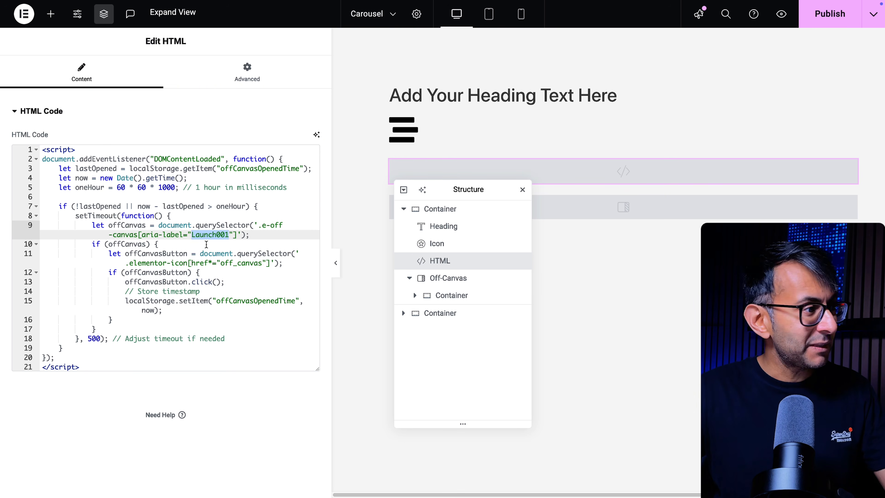
left_click(168, 207)
left_click_drag(188, 187, 75, 188)
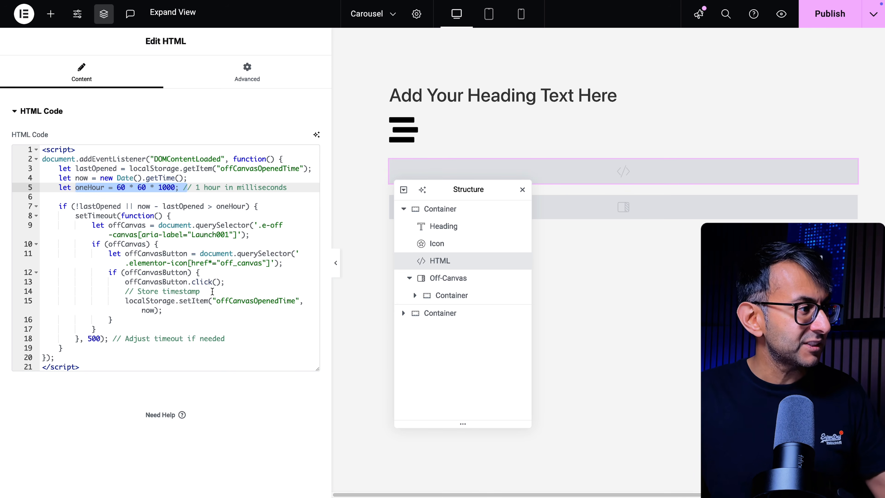
left_click(257, 317)
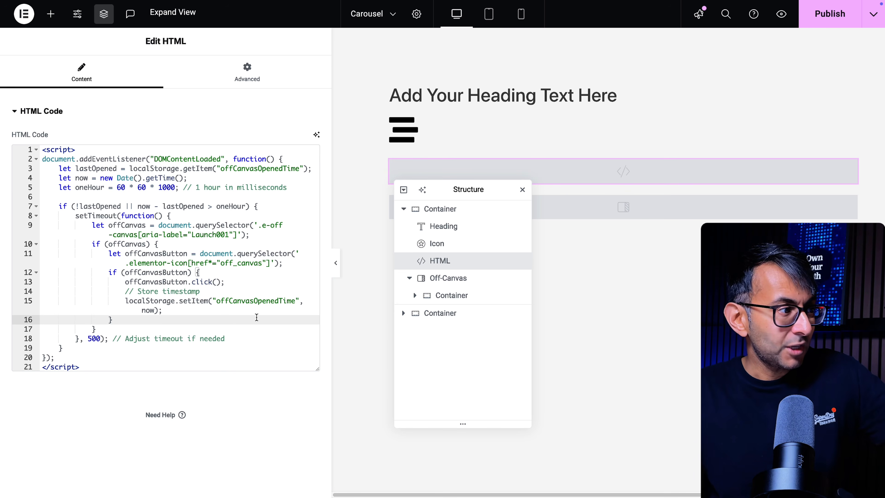
left_click(221, 235)
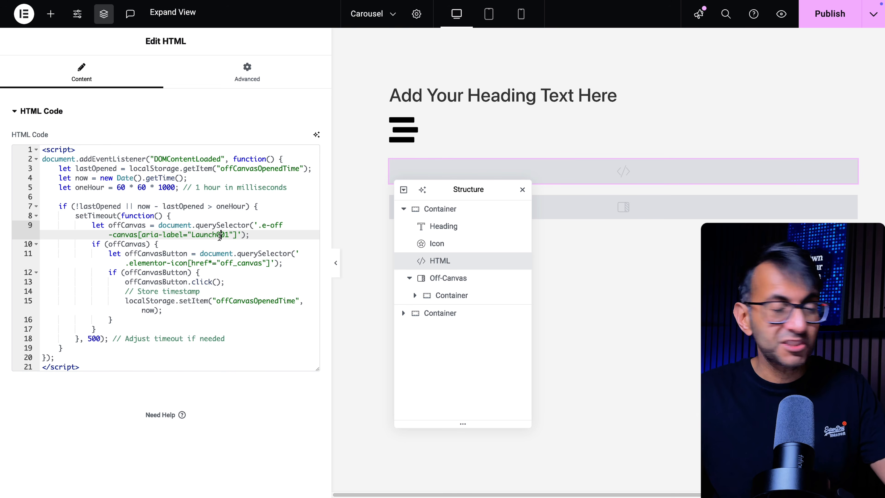
double_click(120, 187)
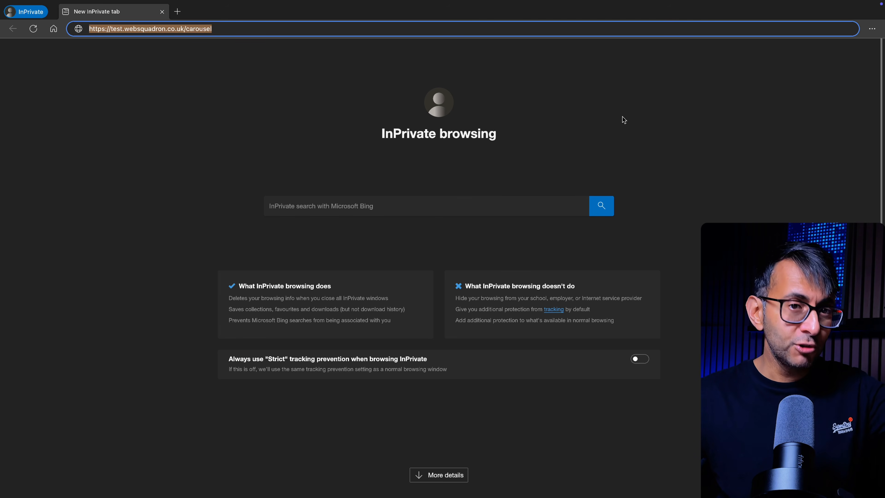
key("Return")
key("F11")
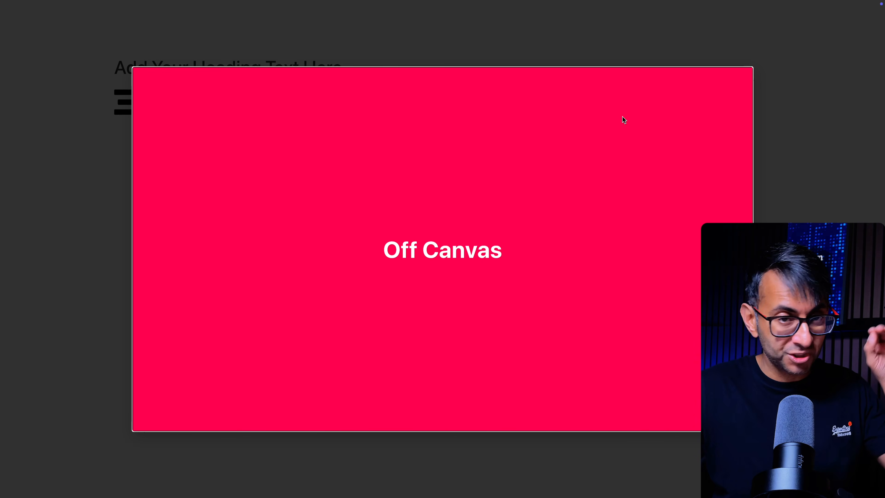
left_click(804, 109)
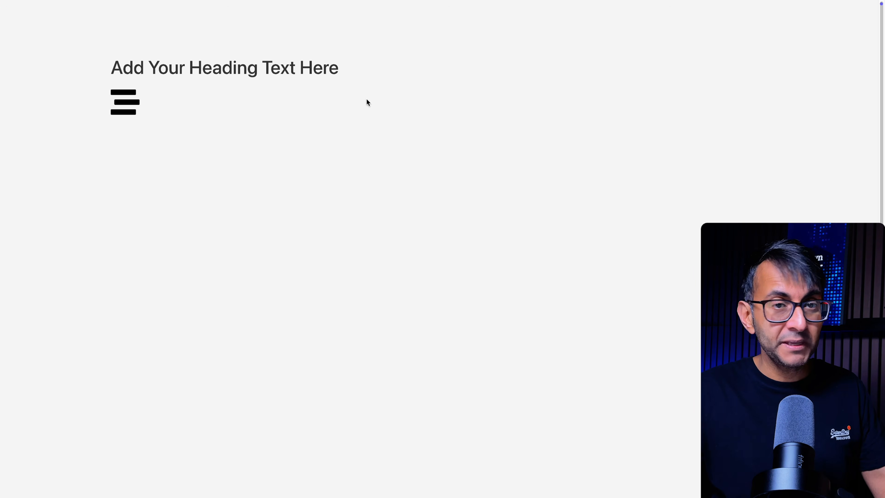
Reload the page to test the repeat-visit behavior, then open the off-canvas from the menu icon and dismiss it
mouse_move(263, 1)
left_click(34, 53)
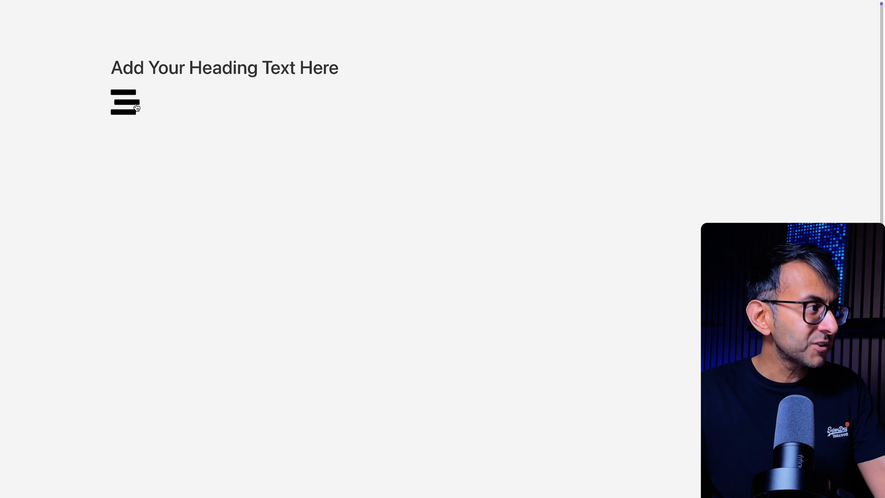
left_click(127, 102)
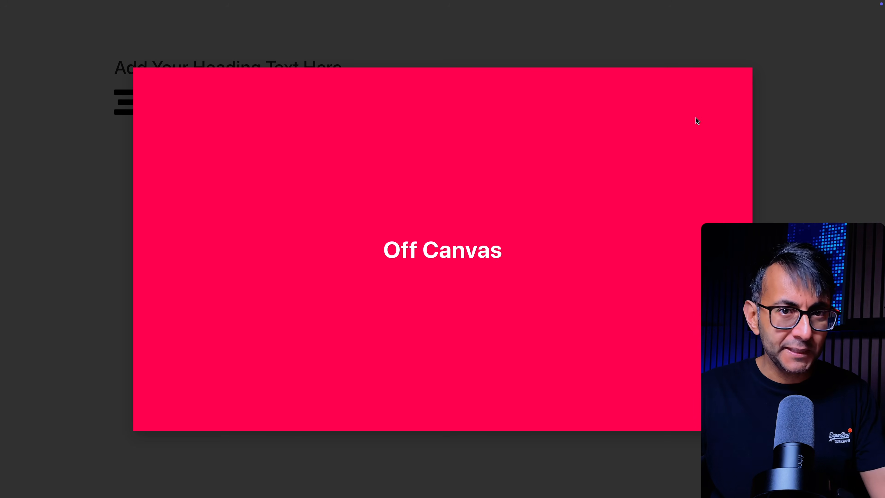
left_click(809, 121)
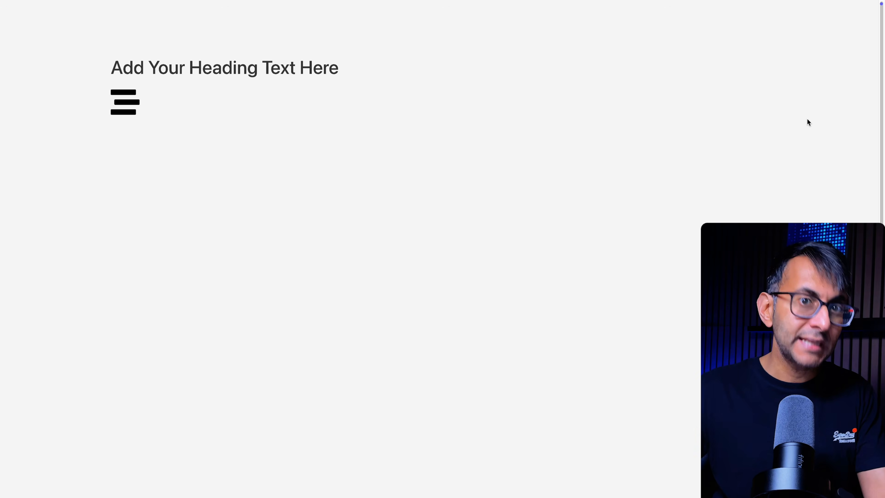